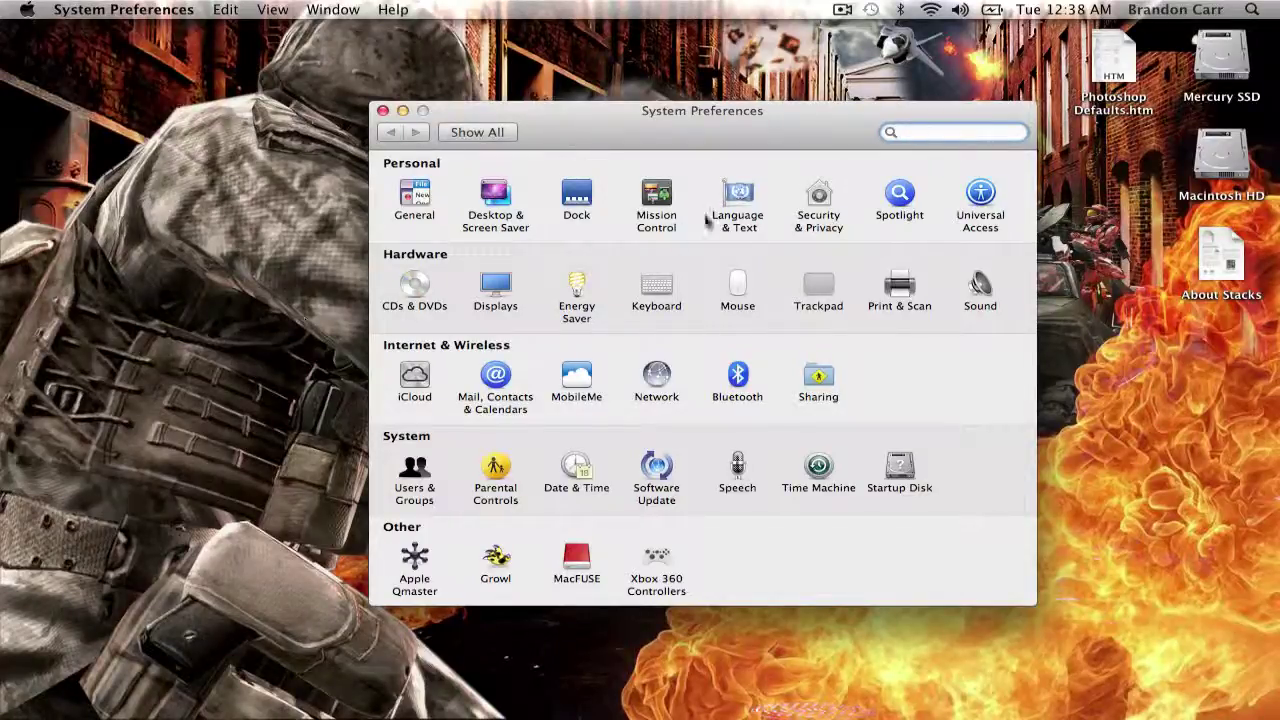
In Desktop & Screen Saver, browse the Fire&Ice, both Characters and Sweet folders, ending on Sweet.
{"action": "left_click", "coordinate": [492, 199]}
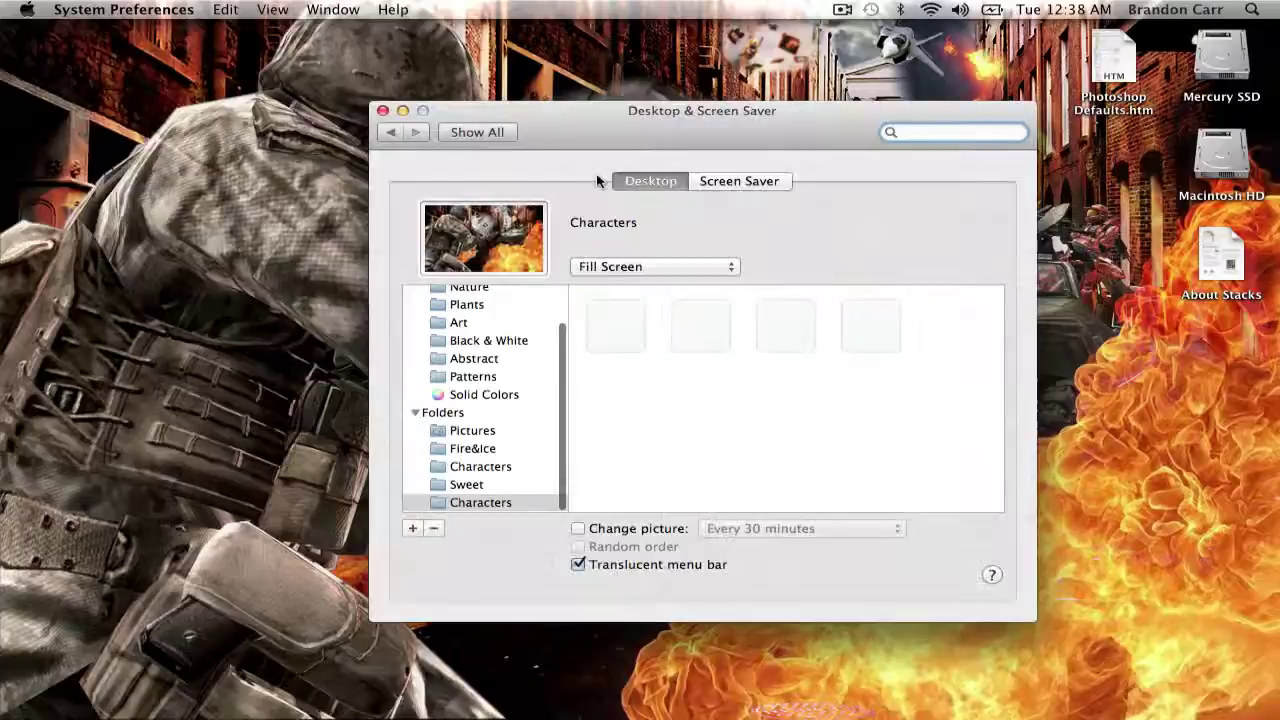
{"action": "left_click", "coordinate": [472, 448]}
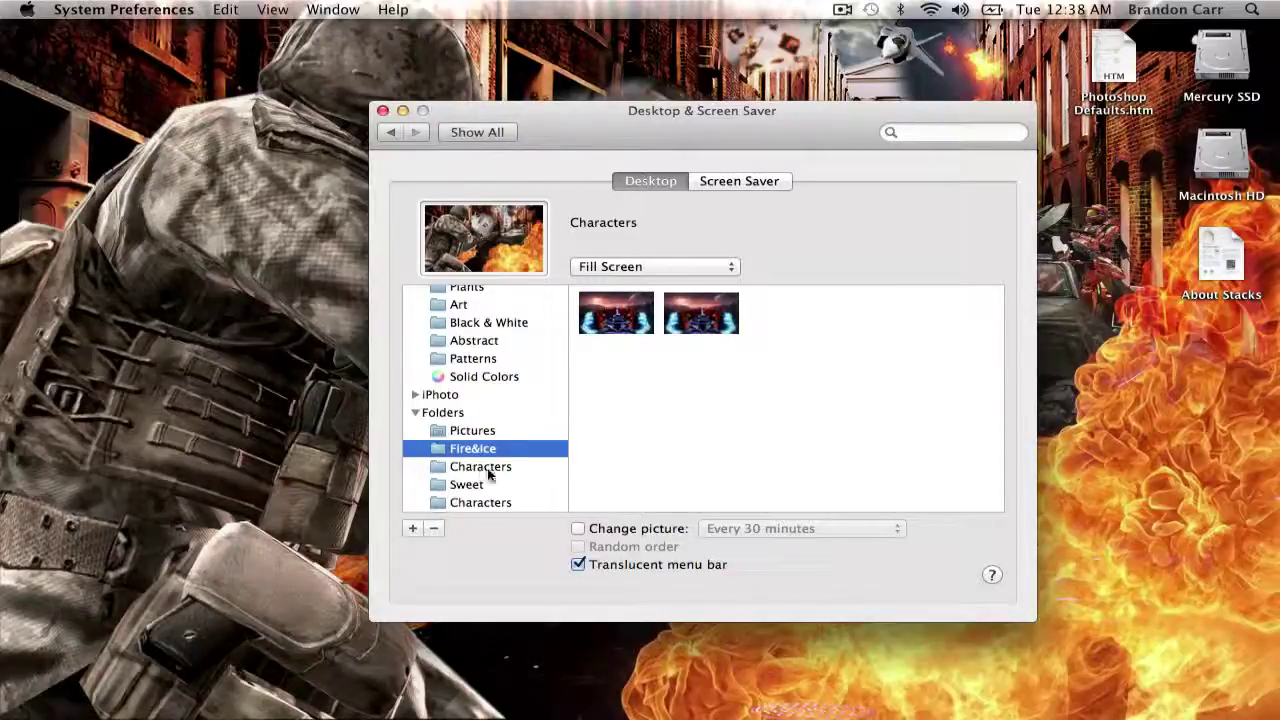
{"action": "left_click", "coordinate": [519, 467]}
{"action": "left_click", "coordinate": [500, 484]}
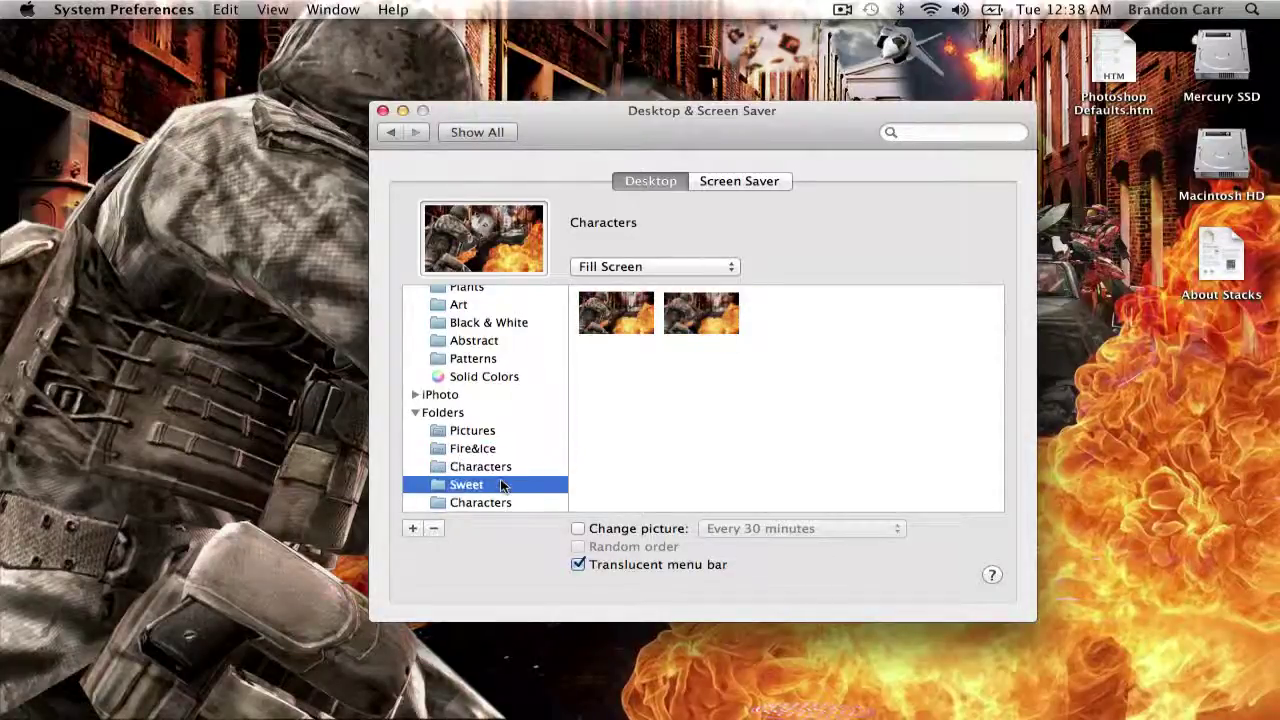
{"action": "left_click", "coordinate": [505, 502]}
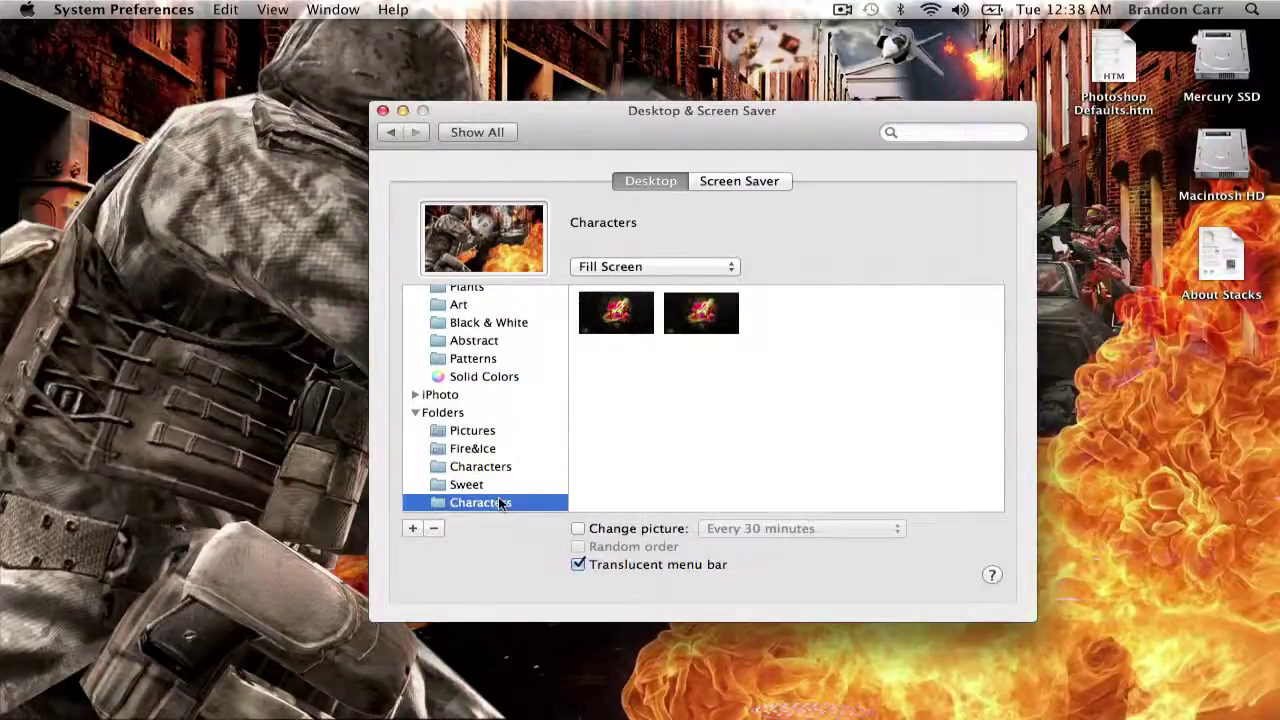
{"action": "left_click", "coordinate": [515, 488]}
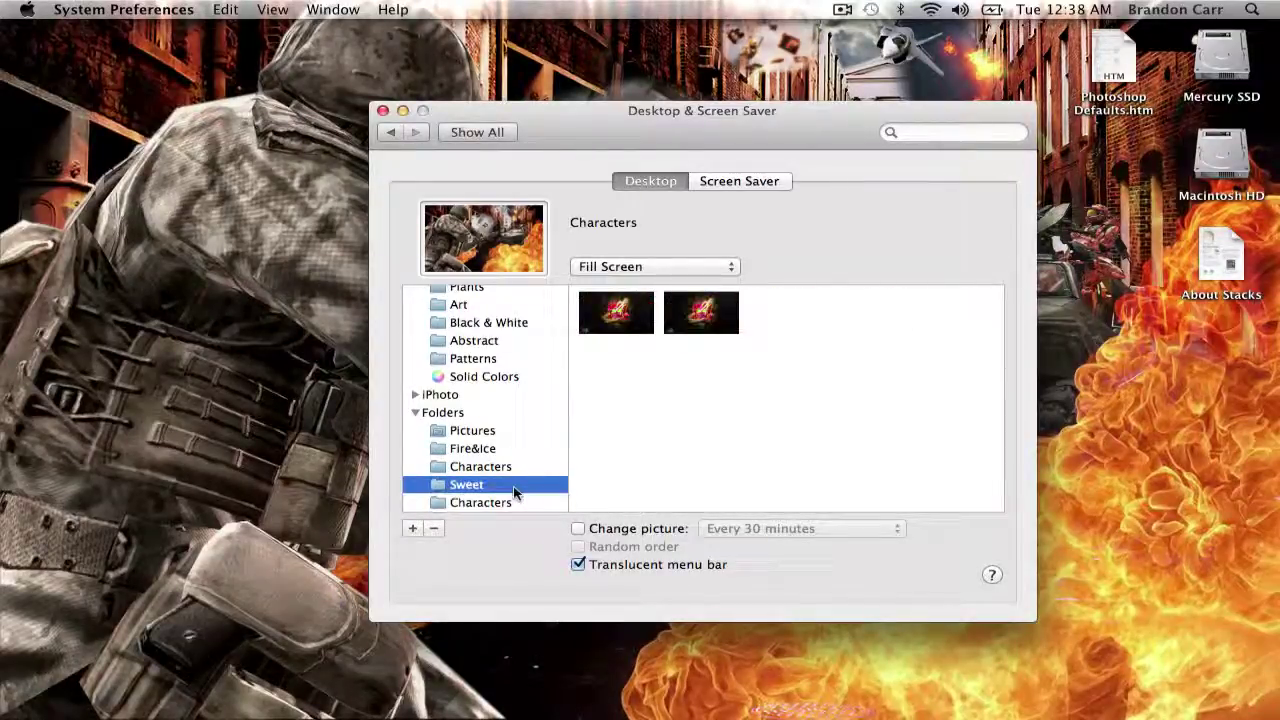
Apply the first Sweet thumbnail as wallpaper and hide System Preferences.
{"action": "left_click", "coordinate": [616, 312]}
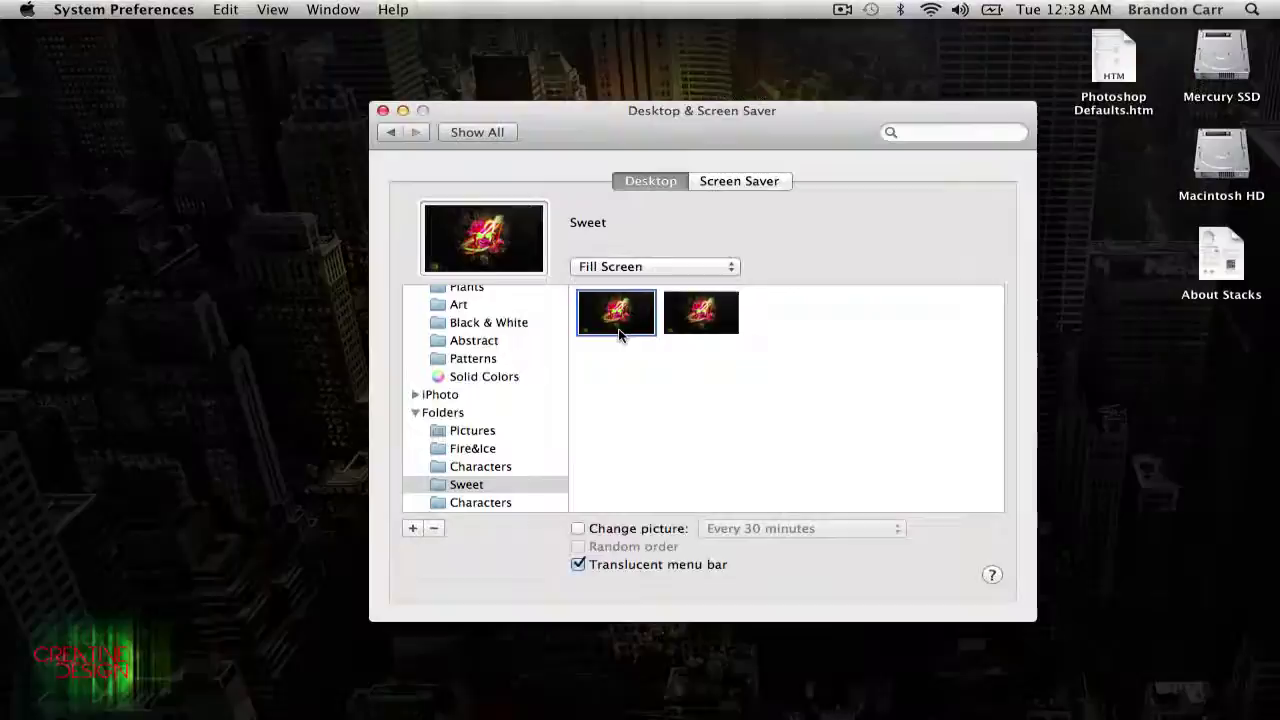
{"action": "key", "text": "super+q"}
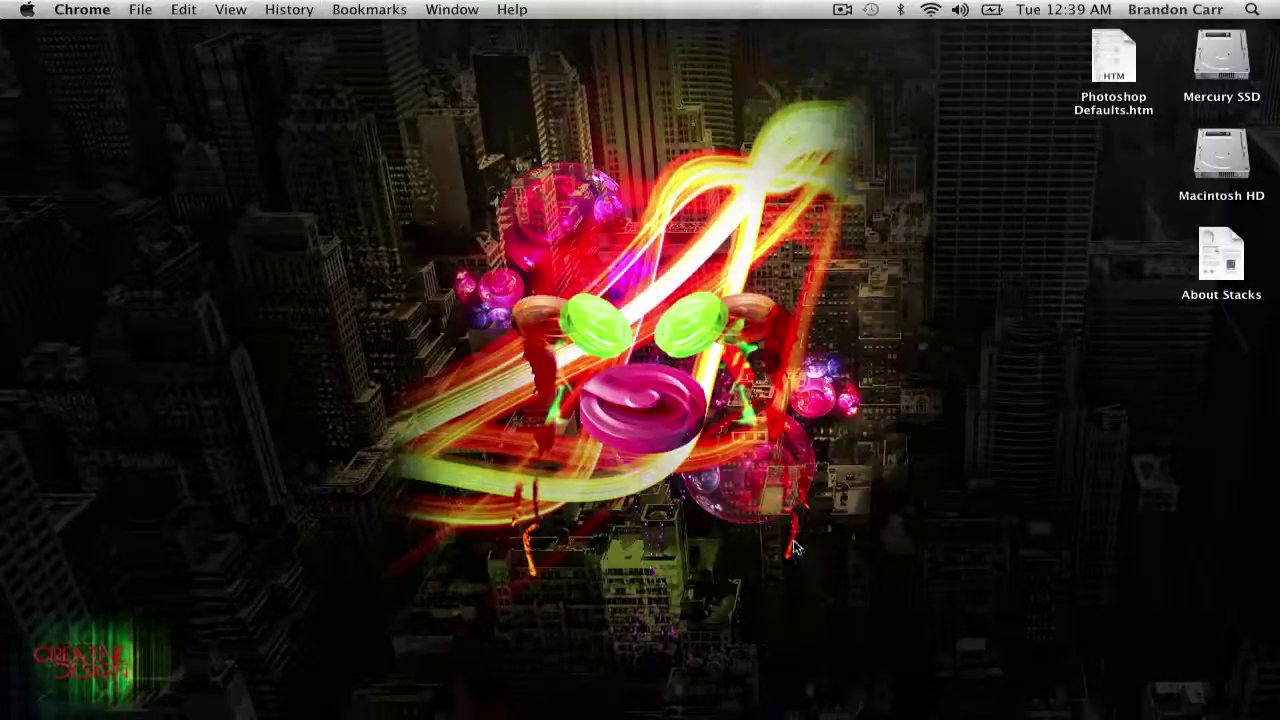
{"action": "mouse_move", "coordinate": [682, 690]}
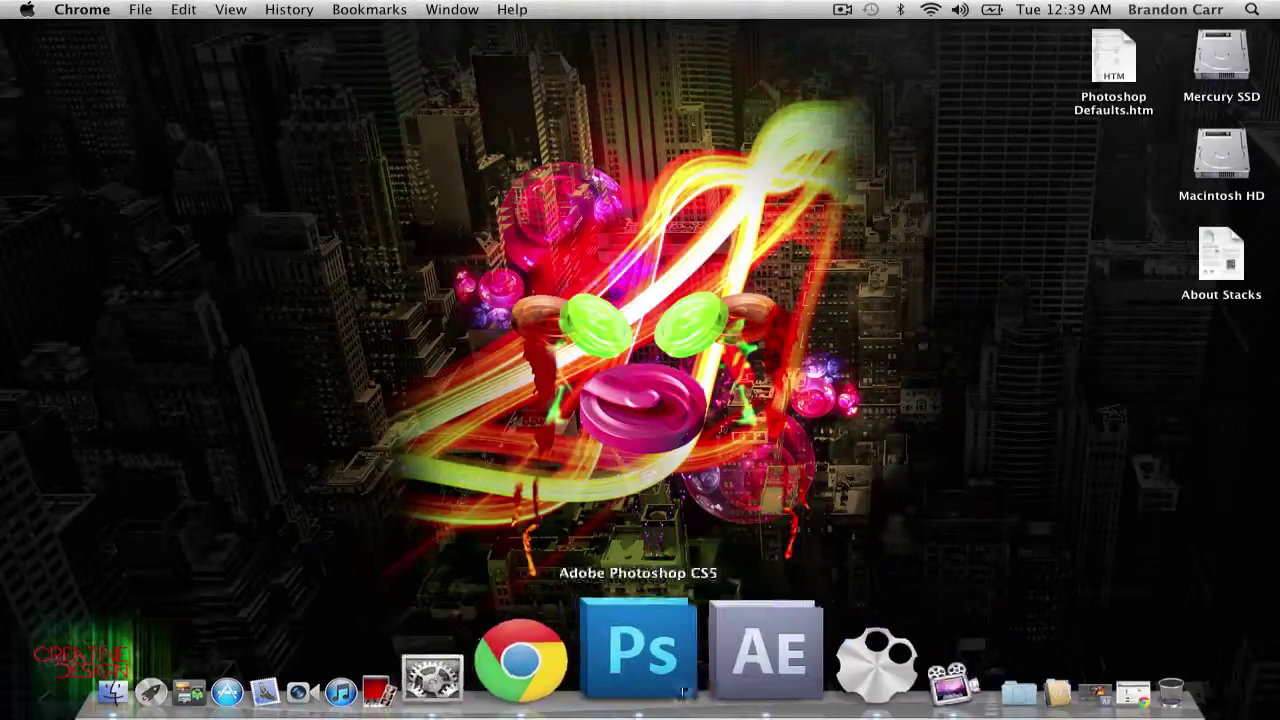
Reopen System Preferences, apply the first Fire&Ice thumbnail as wallpaper, and hide the window.
{"action": "left_click", "coordinate": [560, 660]}
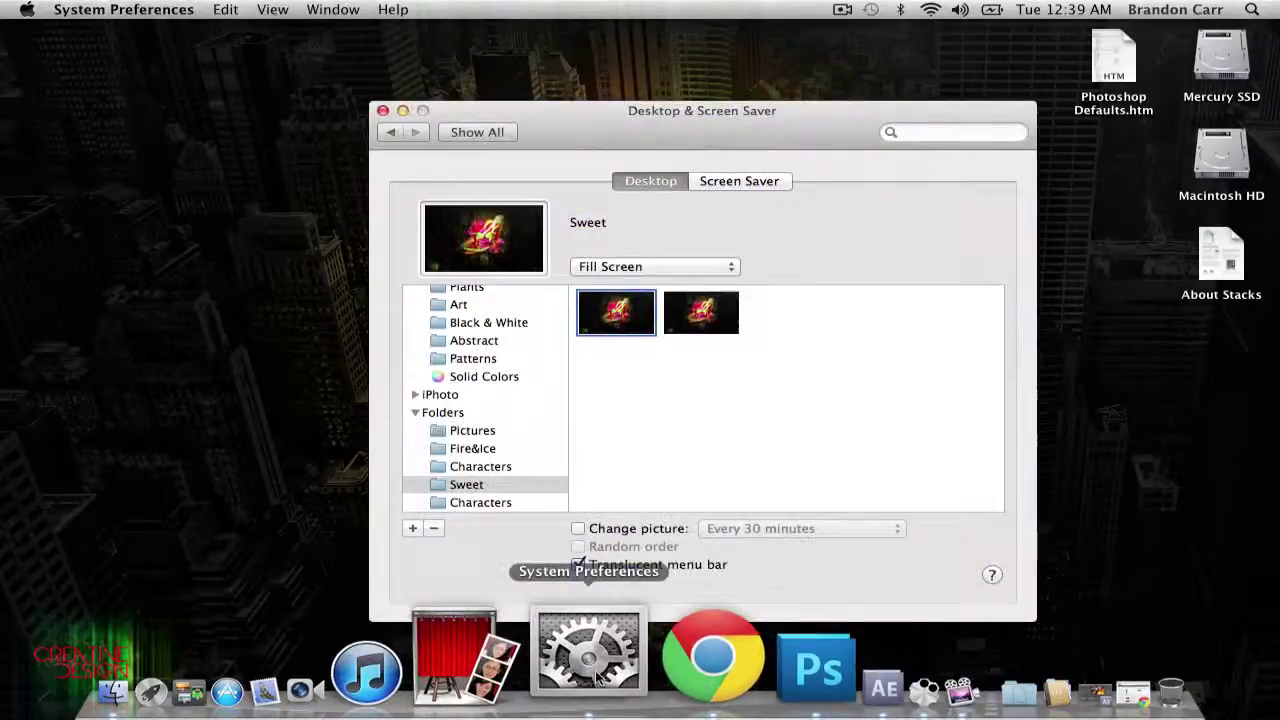
{"action": "left_click", "coordinate": [472, 448]}
{"action": "left_click", "coordinate": [615, 314]}
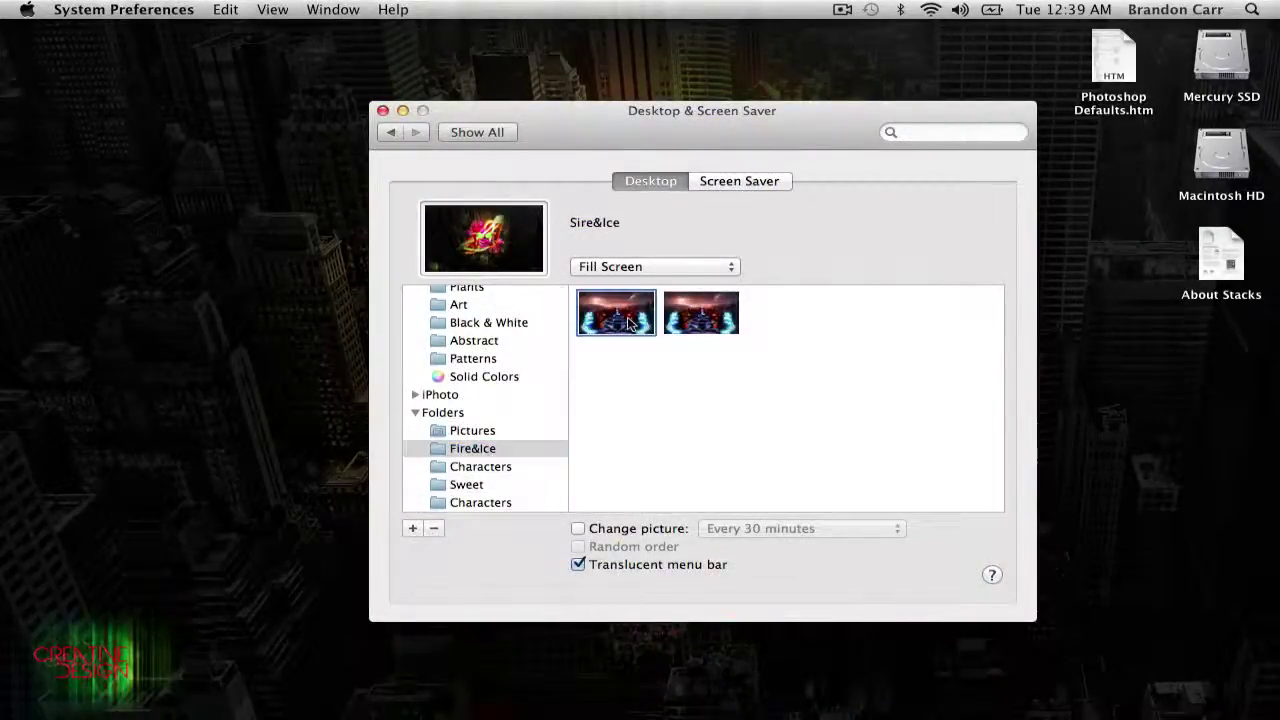
{"action": "key", "text": "super+h"}
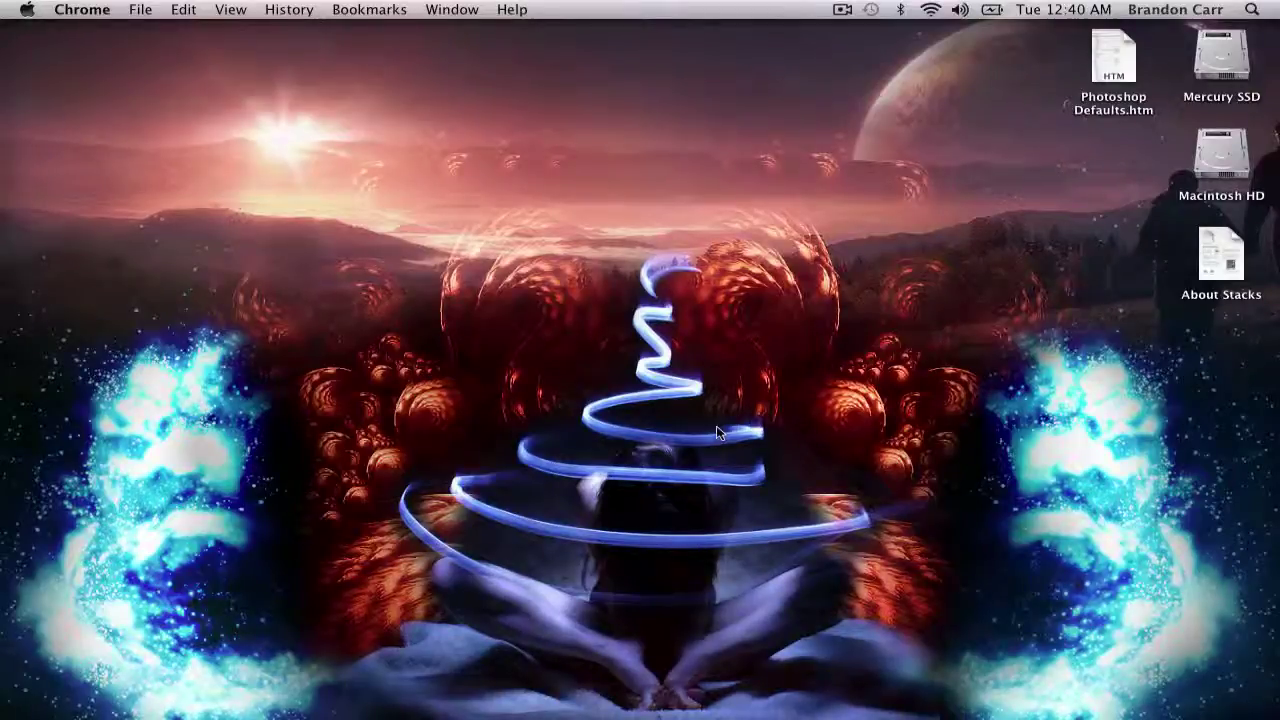
Reopen System Preferences, apply the third lower-Characters thumbnail as wallpaper, and hide the window.
{"action": "left_click", "coordinate": [480, 660]}
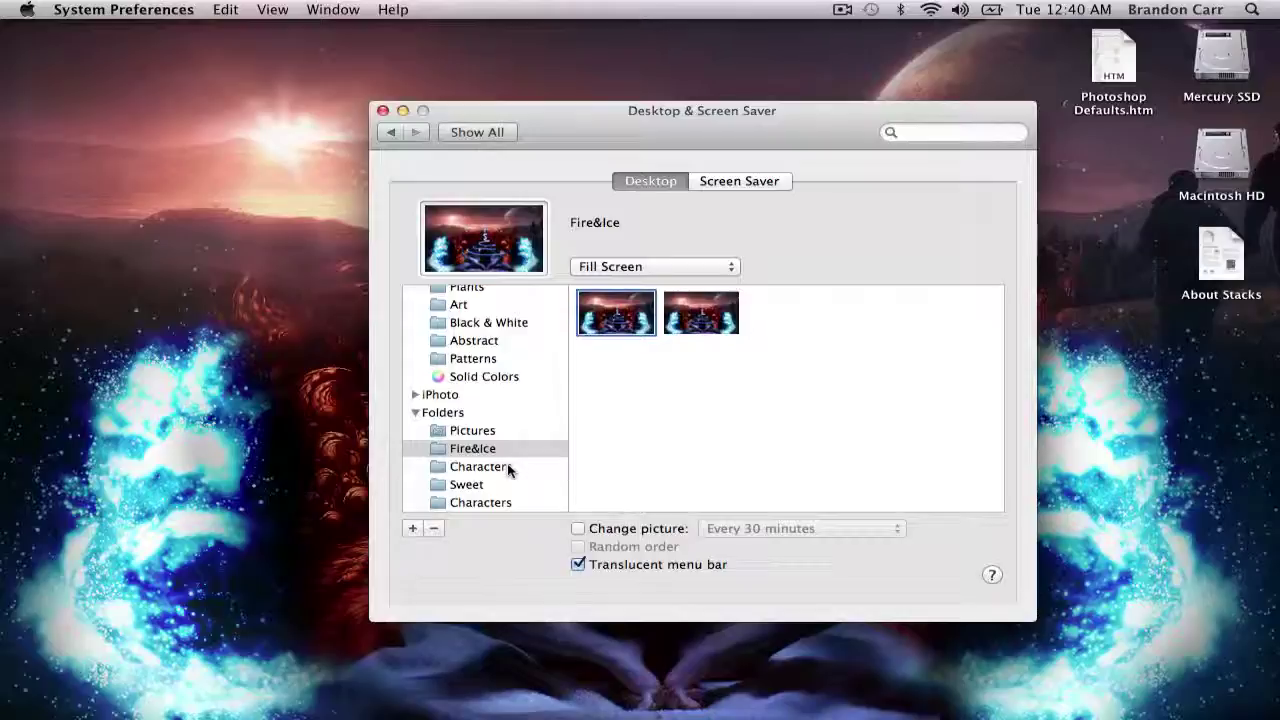
{"action": "left_click", "coordinate": [506, 466]}
{"action": "left_click", "coordinate": [480, 502]}
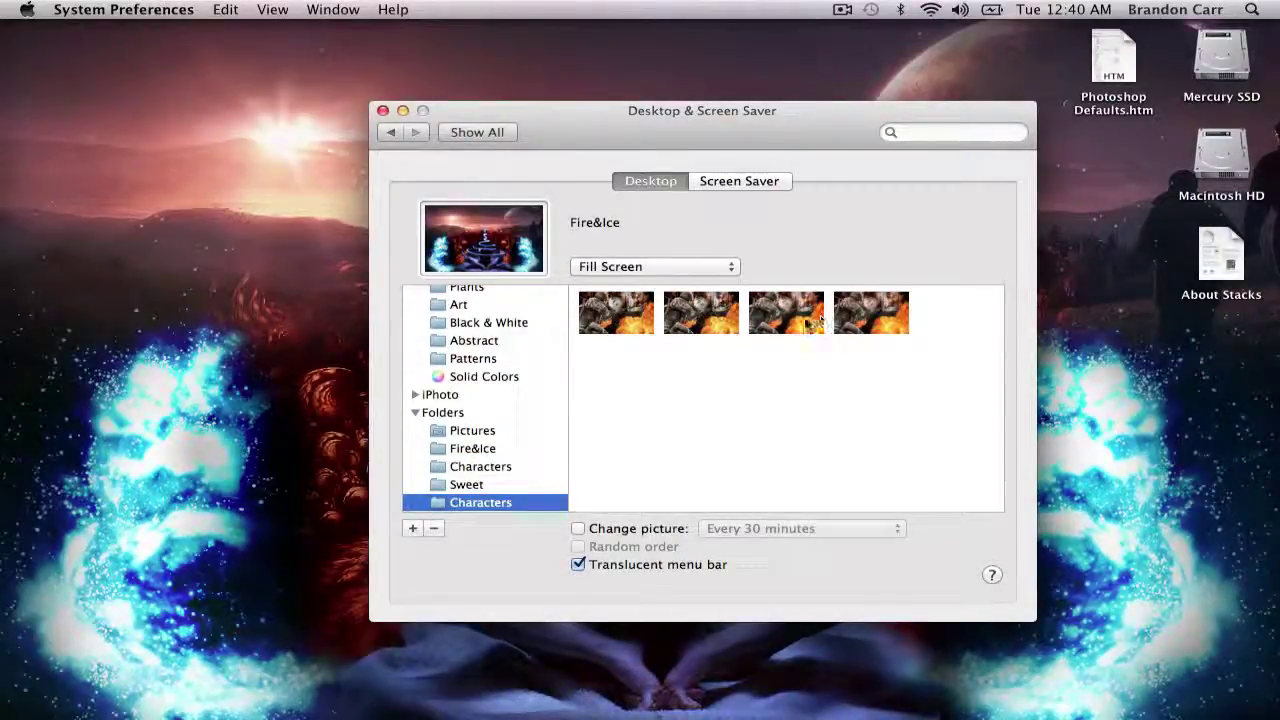
{"action": "left_click", "coordinate": [787, 313]}
{"action": "key", "text": "super+q"}
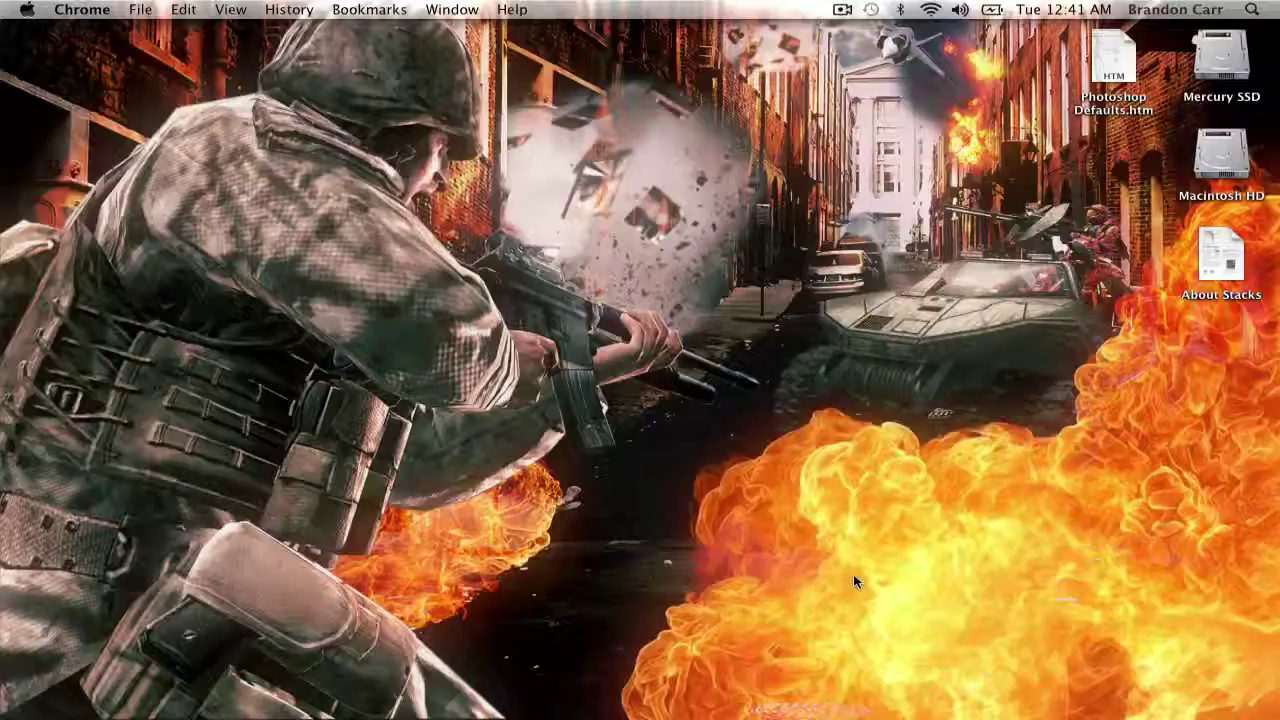
{"action": "mouse_move", "coordinate": [711, 650]}
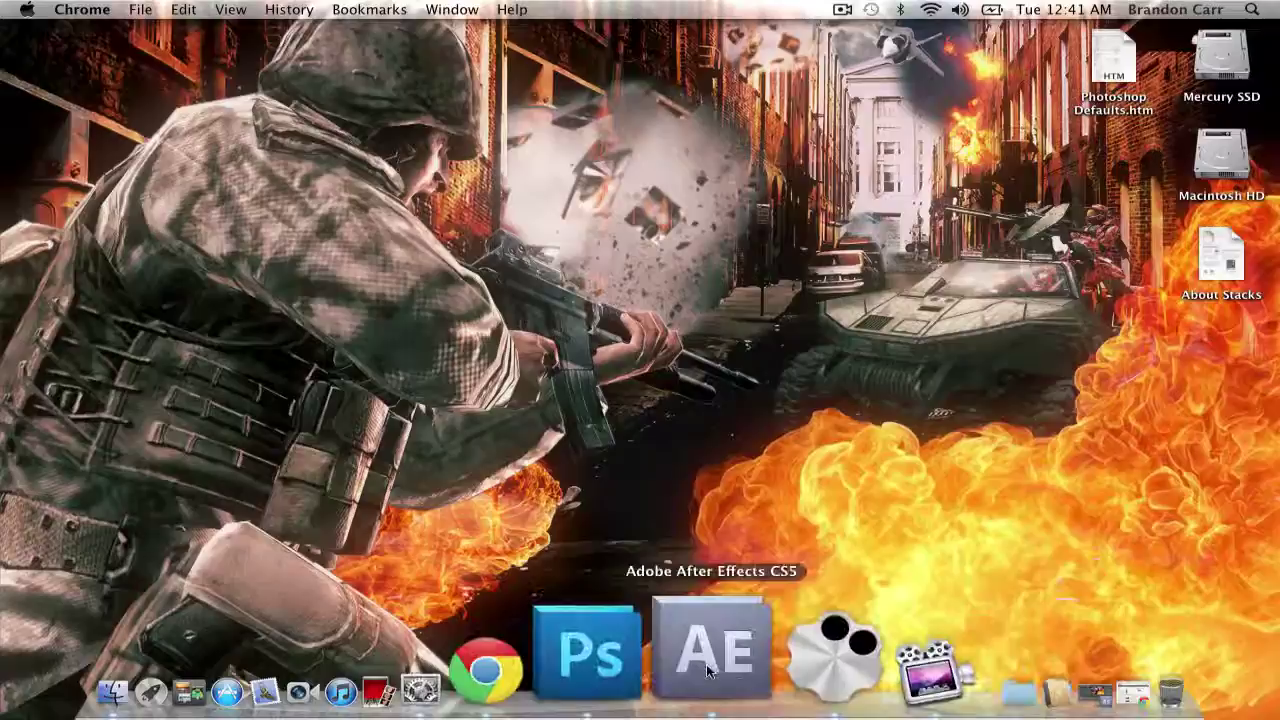
Reopen System Preferences, reapply the first Sweet thumbnail as wallpaper, and hide the window.
{"action": "left_click", "coordinate": [570, 656]}
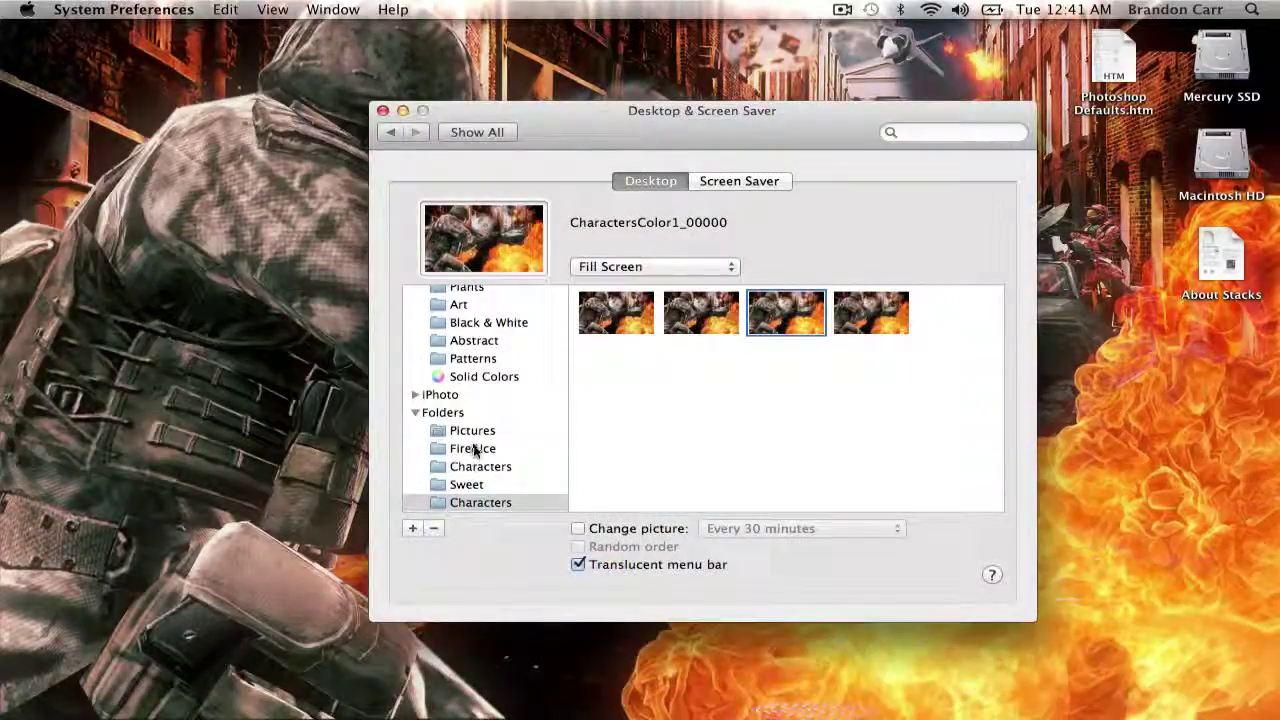
{"action": "left_click", "coordinate": [466, 484]}
{"action": "left_click", "coordinate": [616, 312]}
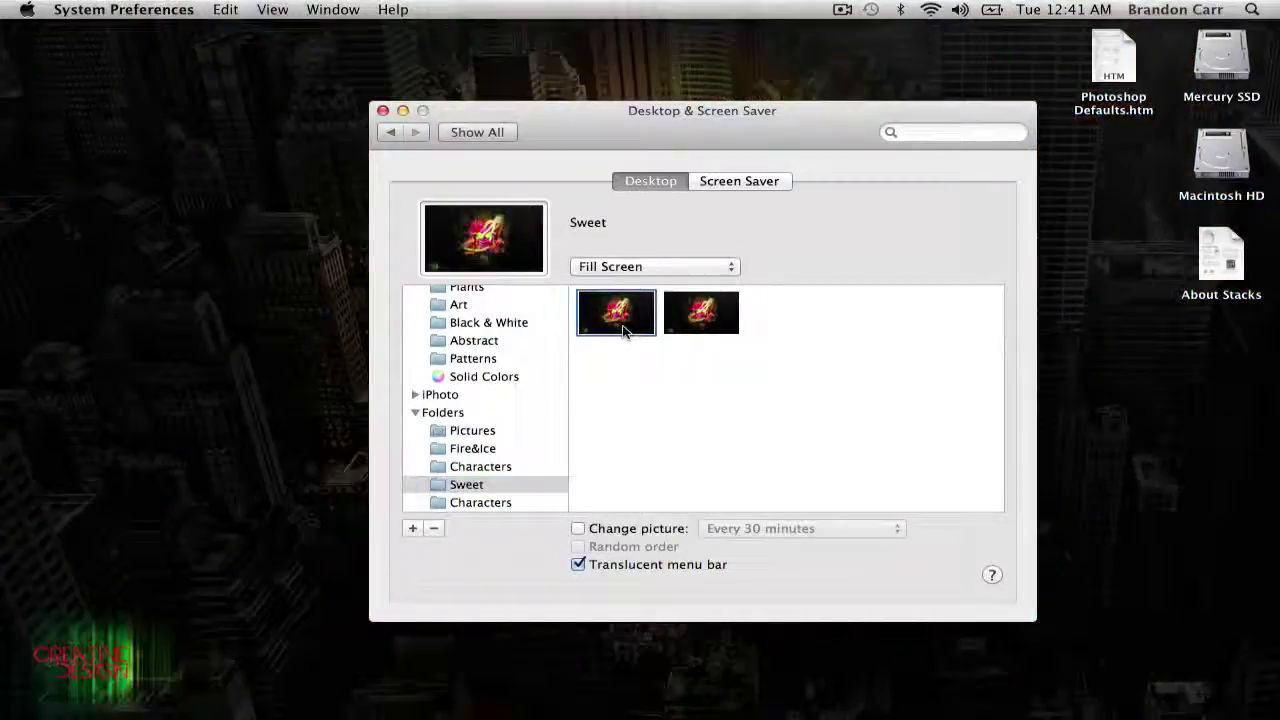
{"action": "key", "text": "super+q"}
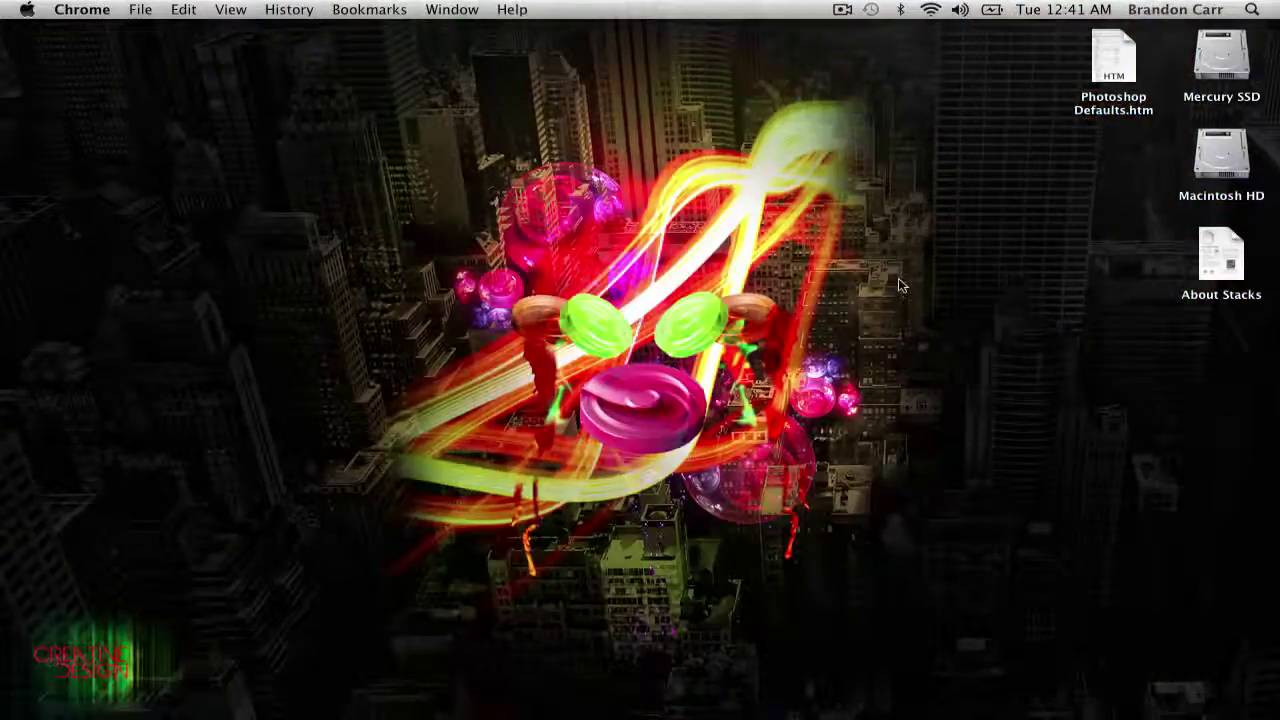